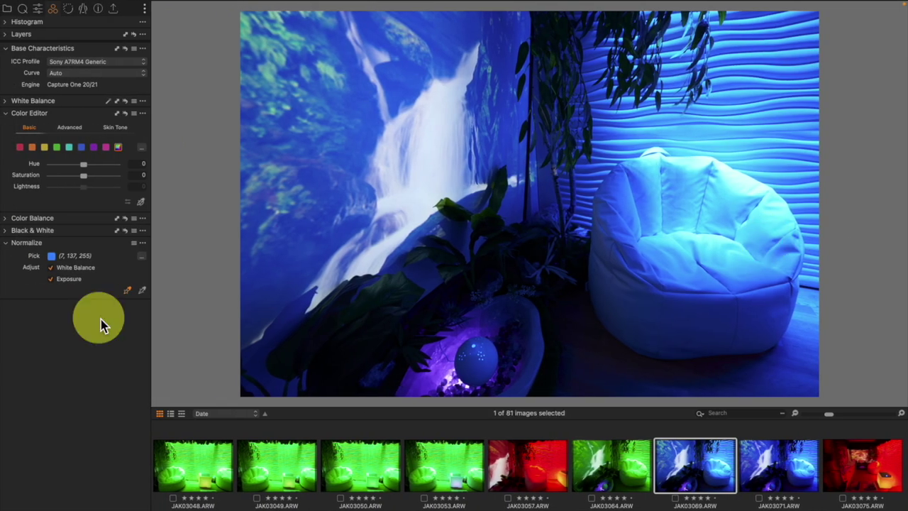
Float the Normalize tool from the Color tab over the blue-lit beanbag photo JAK03069
{"action": "left_click_drag", "start_coordinate": [85, 242], "coordinate": [540, 159]}
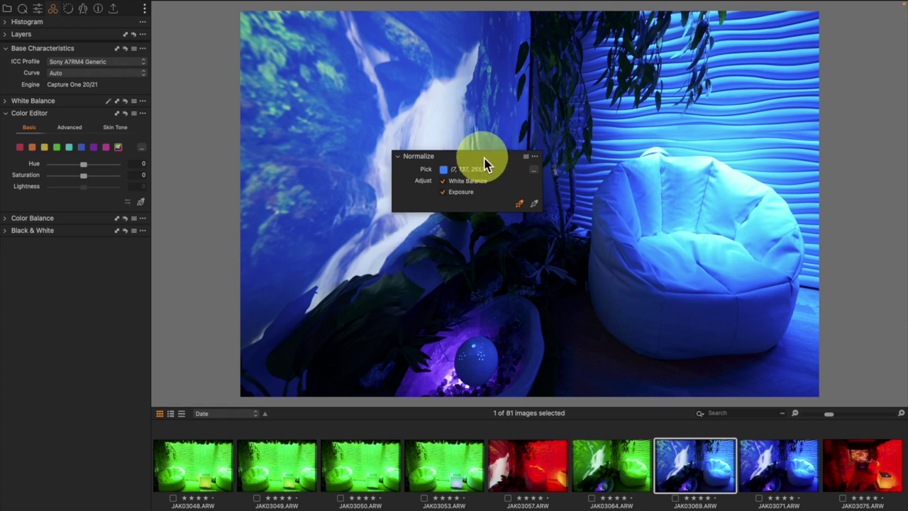
Sample the beanbag's blue (7, 137, 255) as the Normalize reference and dock the tool below Black & White
{"action": "left_click_drag", "start_coordinate": [484, 162], "coordinate": [360, 240]}
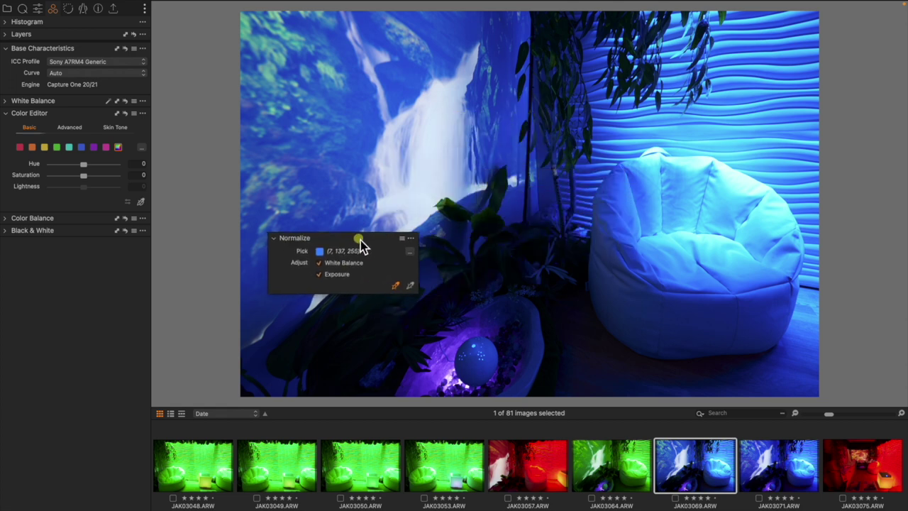
{"action": "left_click", "coordinate": [661, 199]}
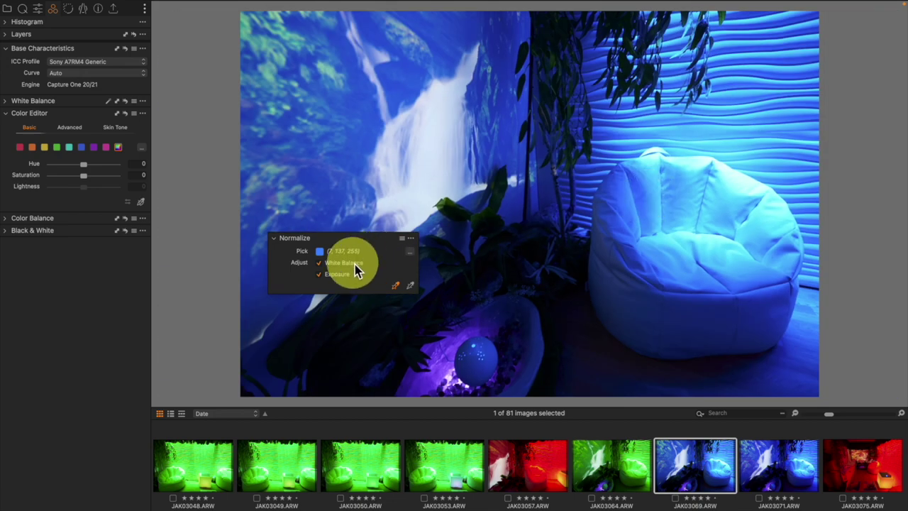
{"action": "left_click_drag", "start_coordinate": [374, 240], "coordinate": [102, 263]}
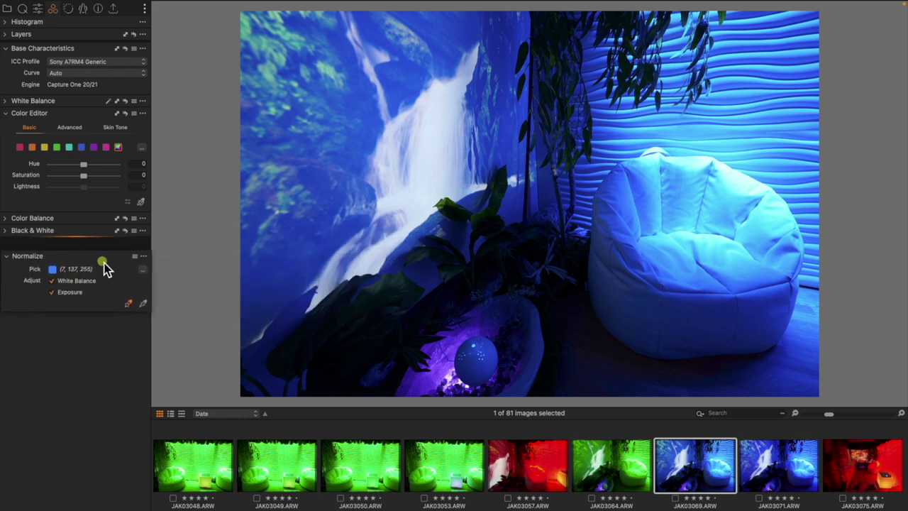
Enlarge the thumbnail browser, scroll back through earlier shots, and select the two-beanbag image JAK02891
{"action": "left_click_drag", "start_coordinate": [490, 410], "coordinate": [483, 202]}
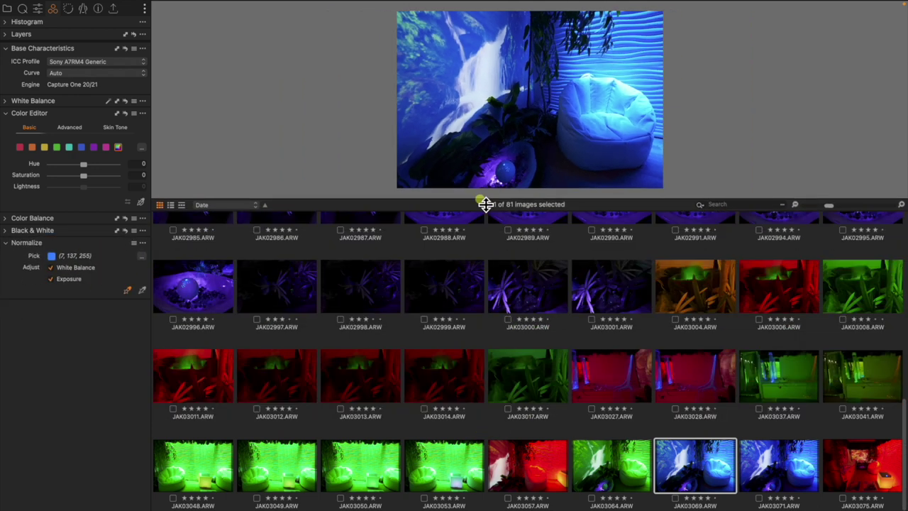
{"action": "scroll", "coordinate": [624, 388], "scroll_direction": "up", "scroll_amount": 5}
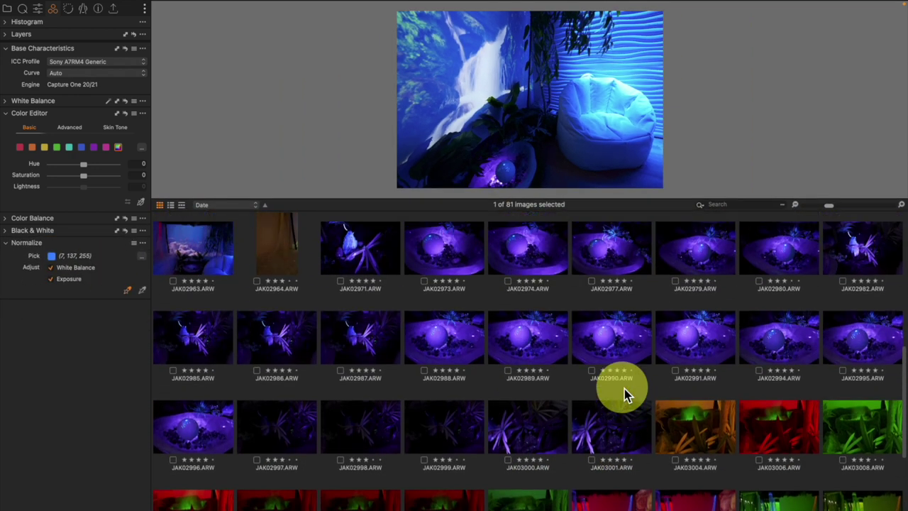
{"action": "scroll", "coordinate": [624, 389], "scroll_direction": "up", "scroll_amount": 5}
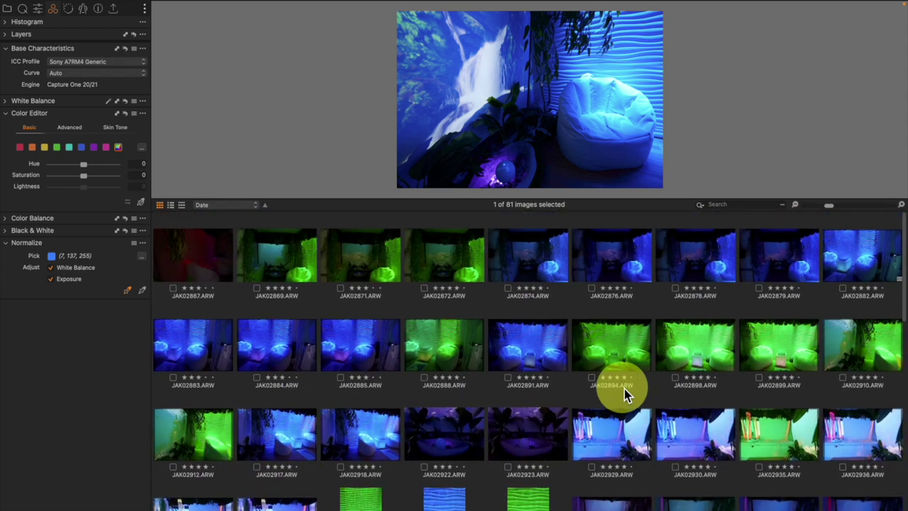
{"action": "scroll", "coordinate": [624, 389], "scroll_direction": "down", "scroll_amount": 4}
{"action": "scroll", "coordinate": [624, 389], "scroll_direction": "down", "scroll_amount": 1}
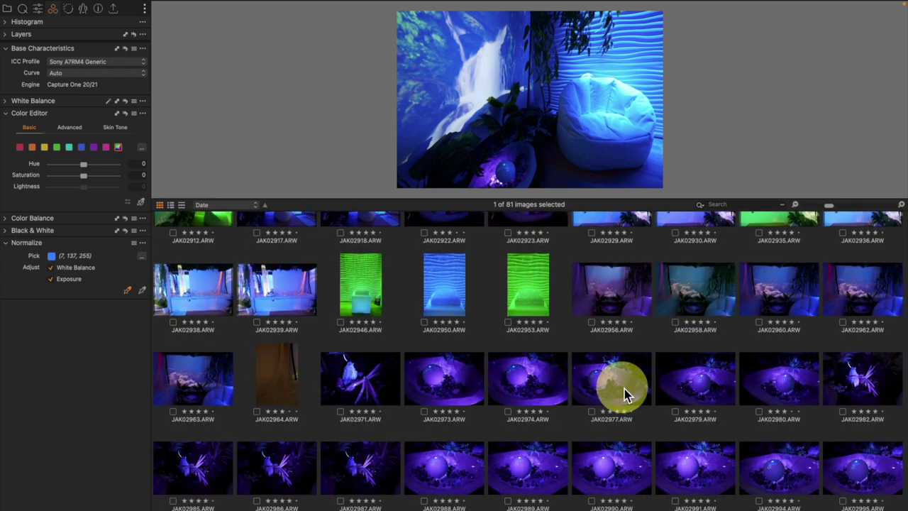
{"action": "scroll", "coordinate": [465, 366], "scroll_direction": "up", "scroll_amount": 5}
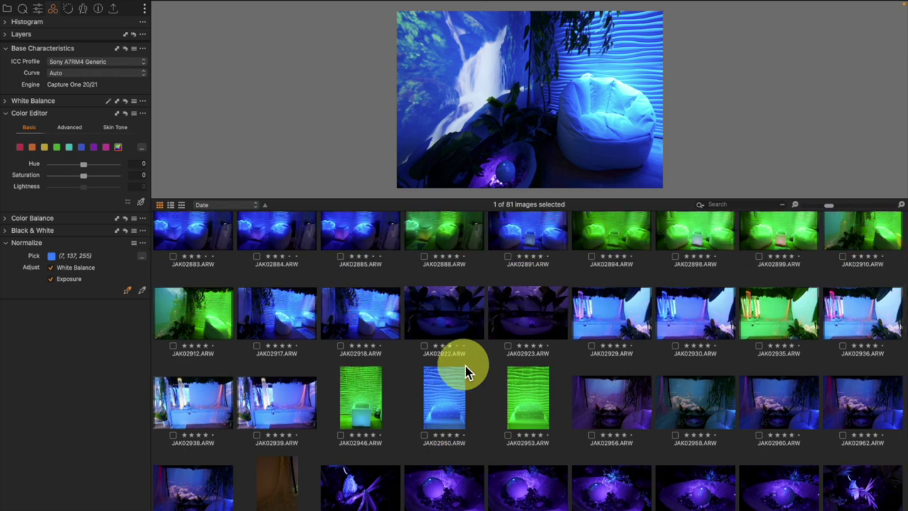
{"action": "scroll", "coordinate": [458, 397], "scroll_direction": "up", "scroll_amount": 2}
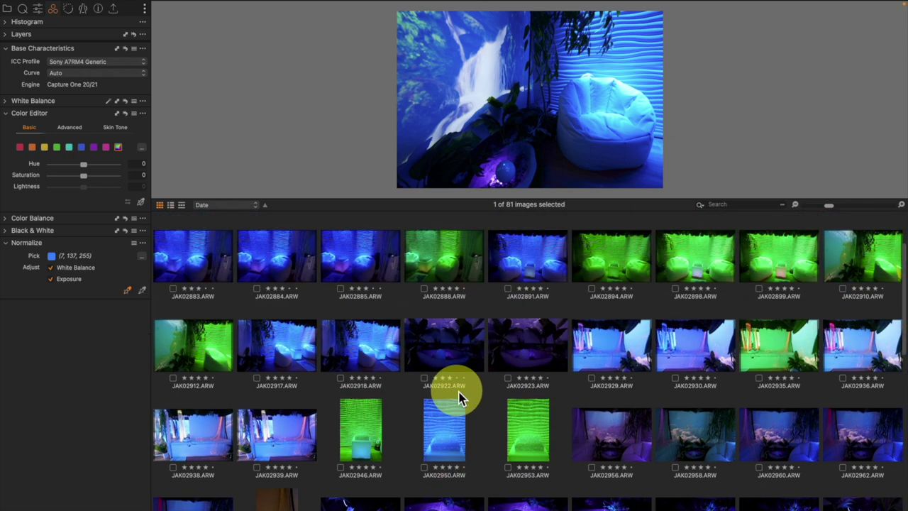
{"action": "scroll", "coordinate": [457, 397], "scroll_direction": "up", "scroll_amount": 3}
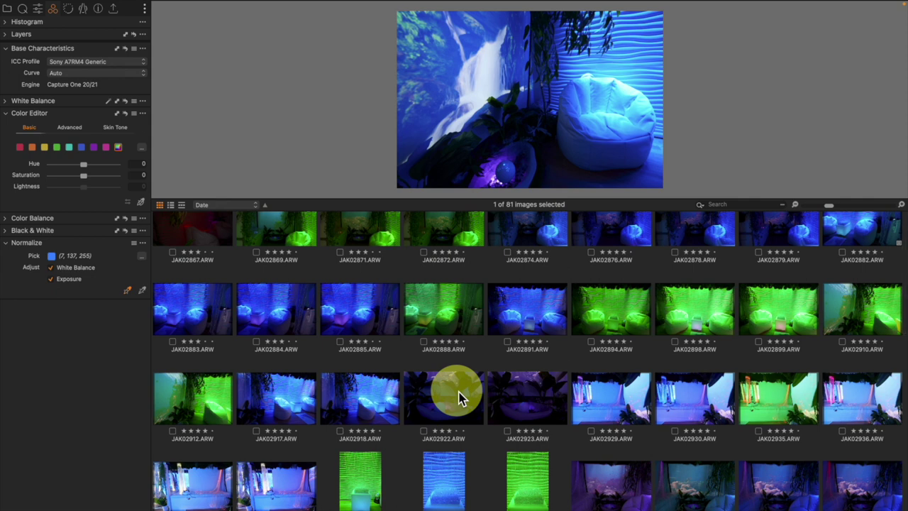
{"action": "left_click", "coordinate": [523, 337]}
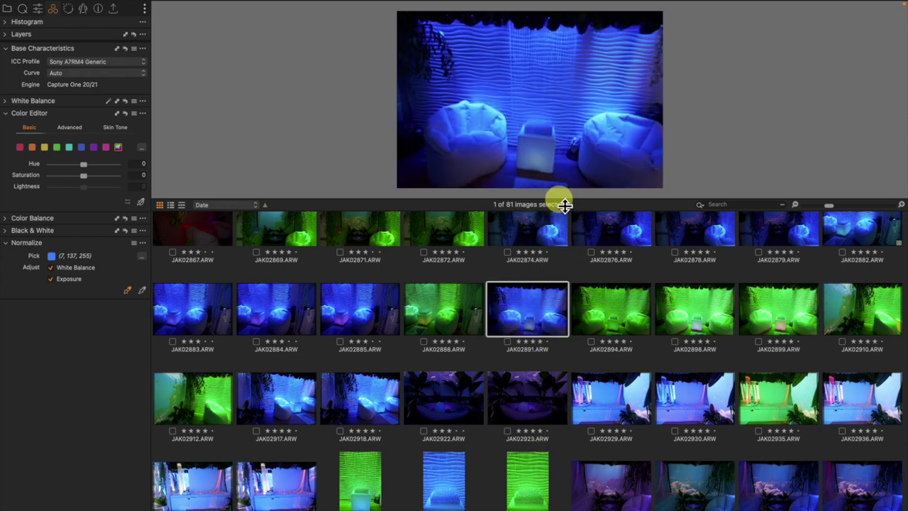
Enlarge the JAK02891 preview and sample its blue wall (52, 89, 233) with a floating Normalize tool
{"action": "left_click_drag", "start_coordinate": [562, 204], "coordinate": [568, 410]}
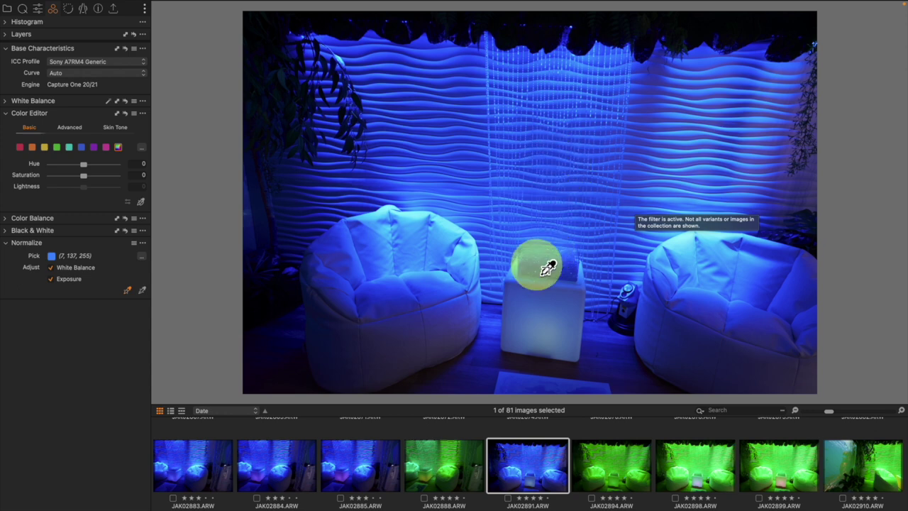
{"action": "left_click", "coordinate": [128, 292]}
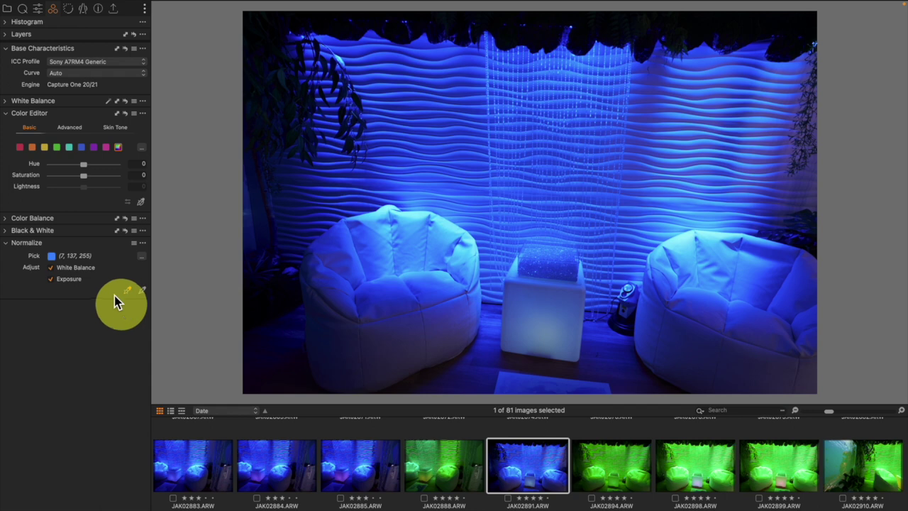
{"action": "left_click_drag", "start_coordinate": [106, 244], "coordinate": [330, 127]}
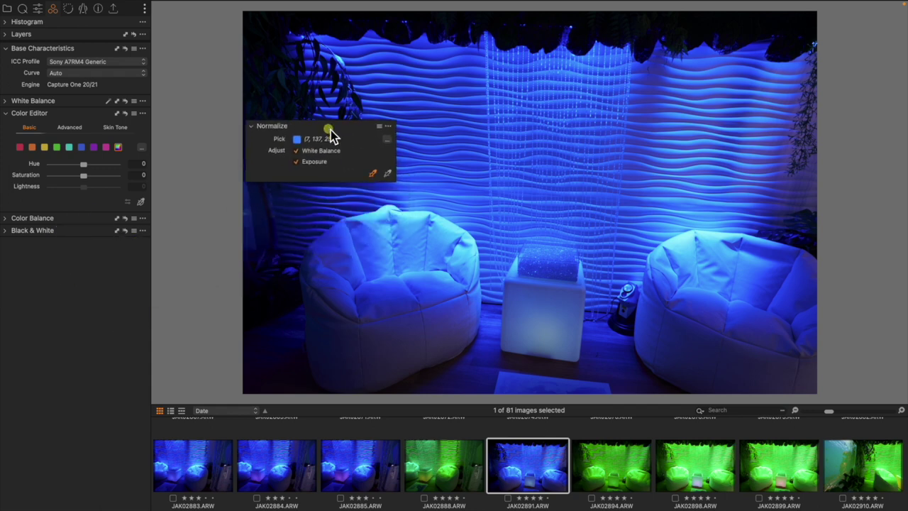
{"action": "left_click", "coordinate": [560, 172]}
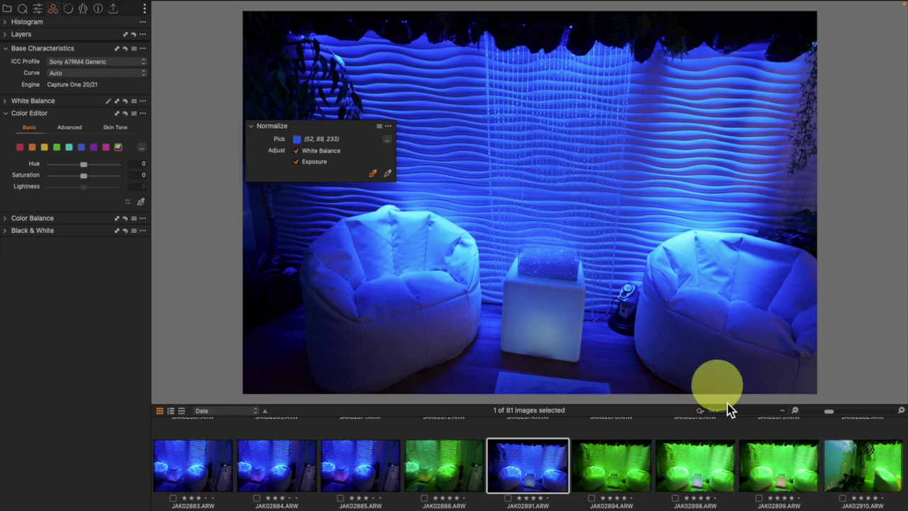
{"action": "scroll", "coordinate": [738, 472], "scroll_direction": "down", "scroll_amount": 5}
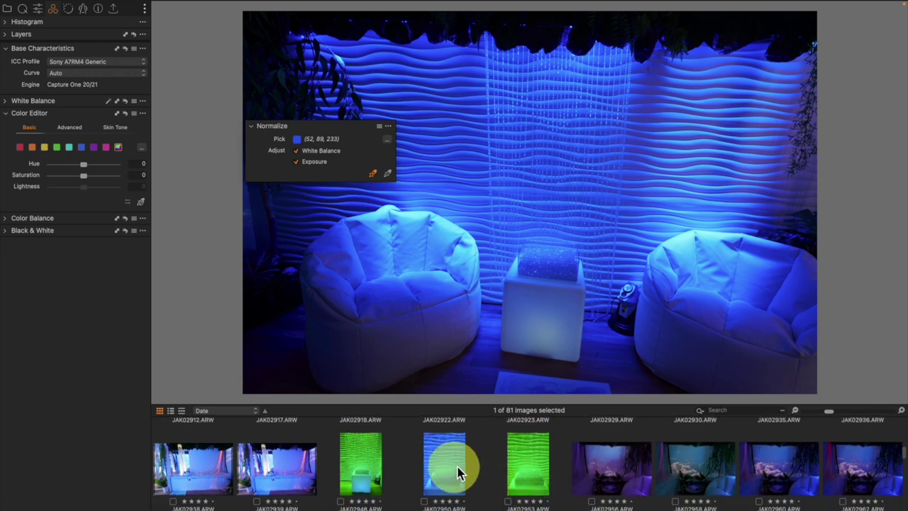
Open water-curtain shot JAK02950 and apply the stored blue target (52, 89, 233) to it
{"action": "left_click", "coordinate": [459, 470]}
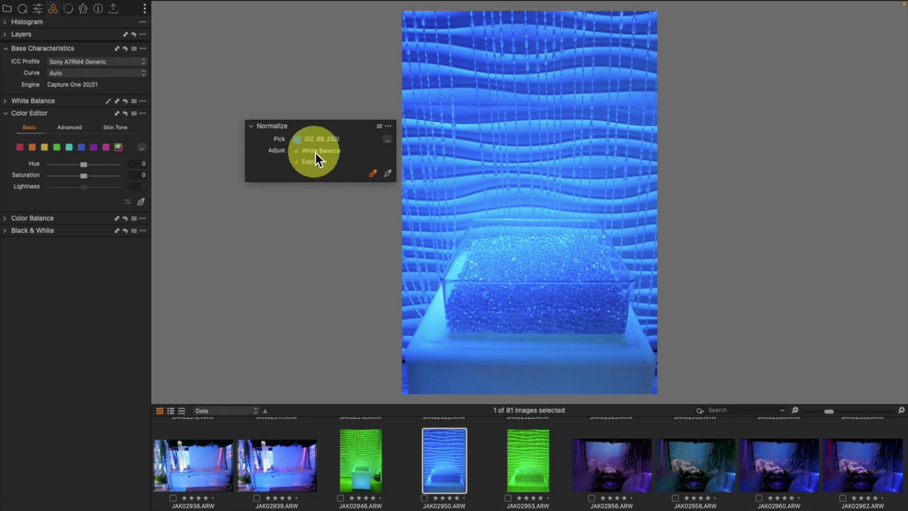
{"action": "left_click", "coordinate": [387, 173]}
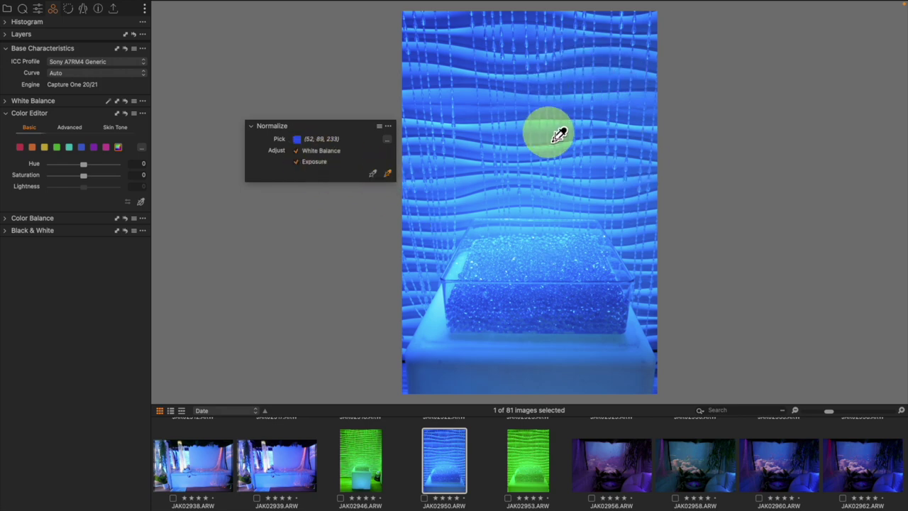
{"action": "left_click", "coordinate": [509, 198]}
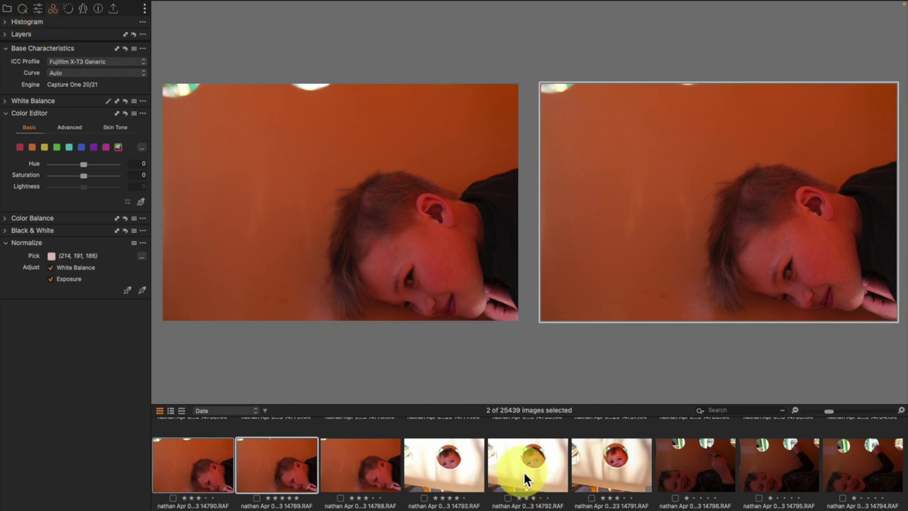
Browse the filmstrip between playground shots and the portrait, ending on rope-net photo 14799.RAF
{"action": "scroll", "coordinate": [523, 476], "scroll_direction": "down", "scroll_amount": 3}
{"action": "left_click", "coordinate": [460, 467]}
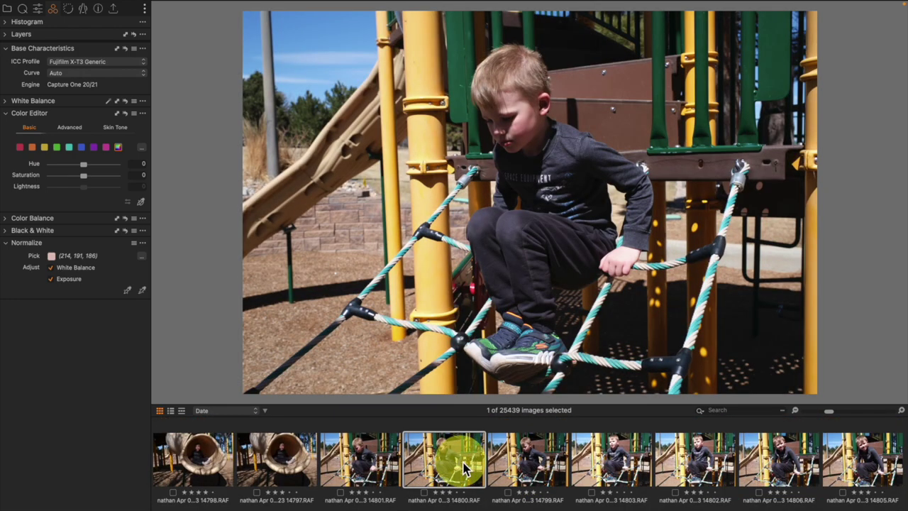
{"action": "scroll", "coordinate": [462, 465], "scroll_direction": "up", "scroll_amount": 3}
{"action": "left_click", "coordinate": [361, 462]}
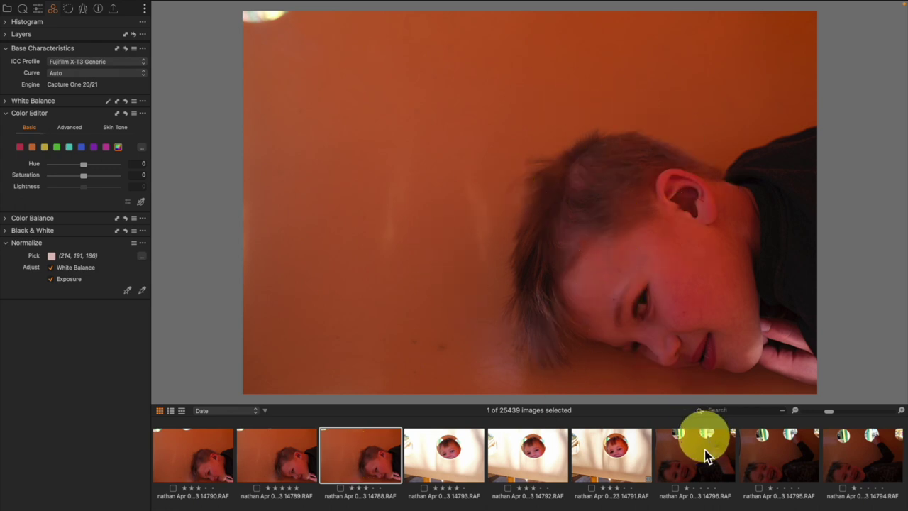
{"action": "scroll", "coordinate": [706, 458], "scroll_direction": "down", "scroll_amount": 2}
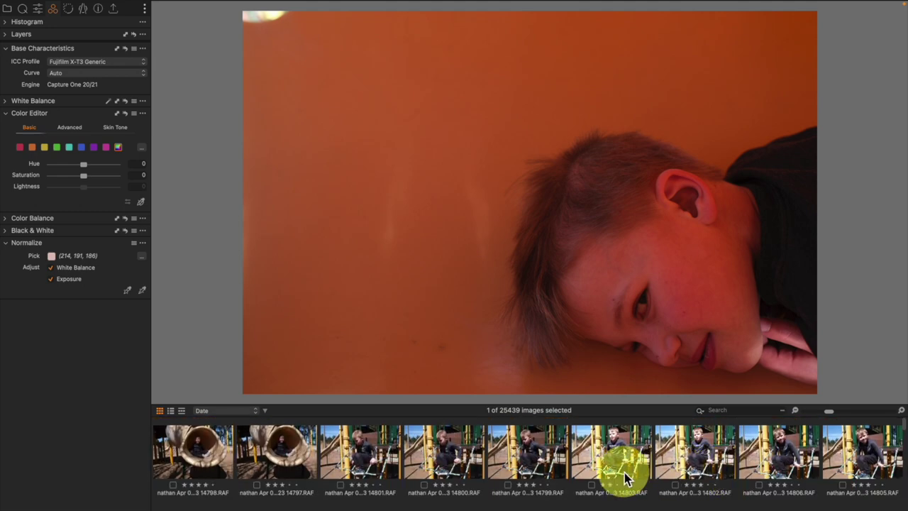
{"action": "left_click", "coordinate": [543, 454]}
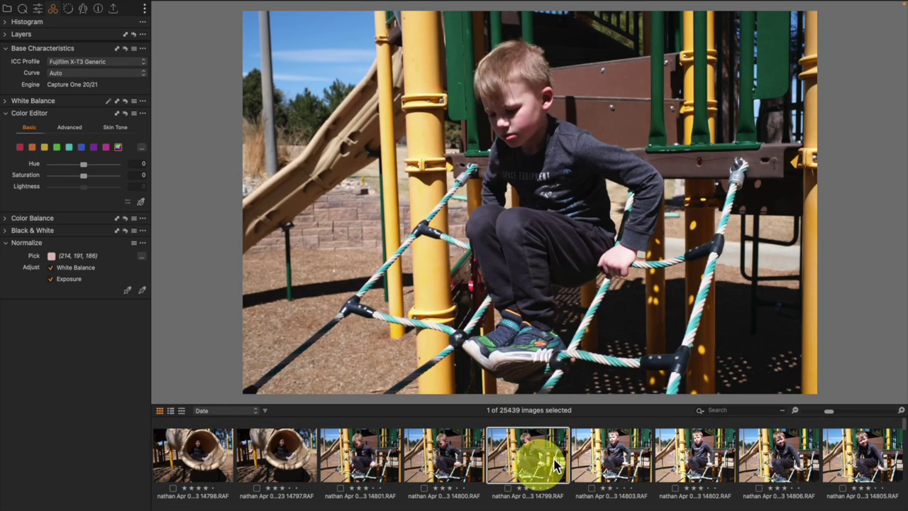
Zoom into the boy's face and sample his sunlit cheek (217, 193, 187) as the Normalize target
{"action": "left_click", "coordinate": [507, 91]}
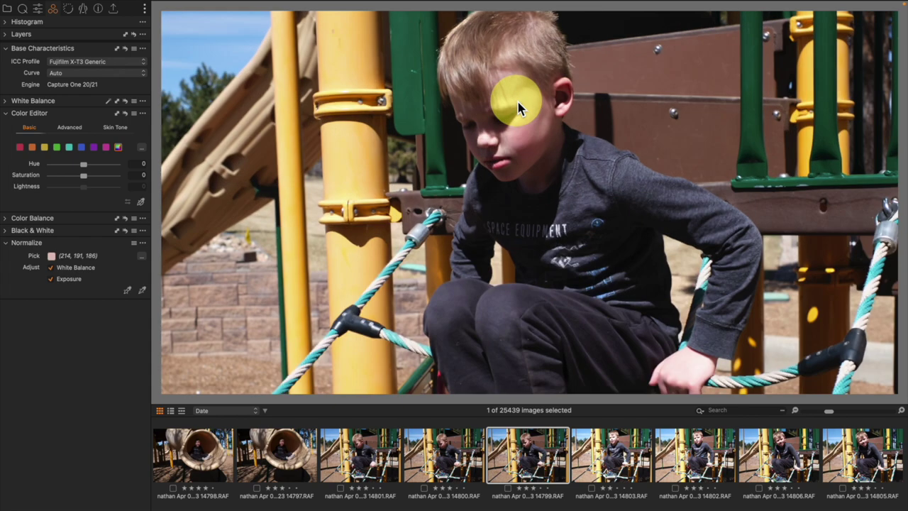
{"action": "left_click", "coordinate": [518, 108]}
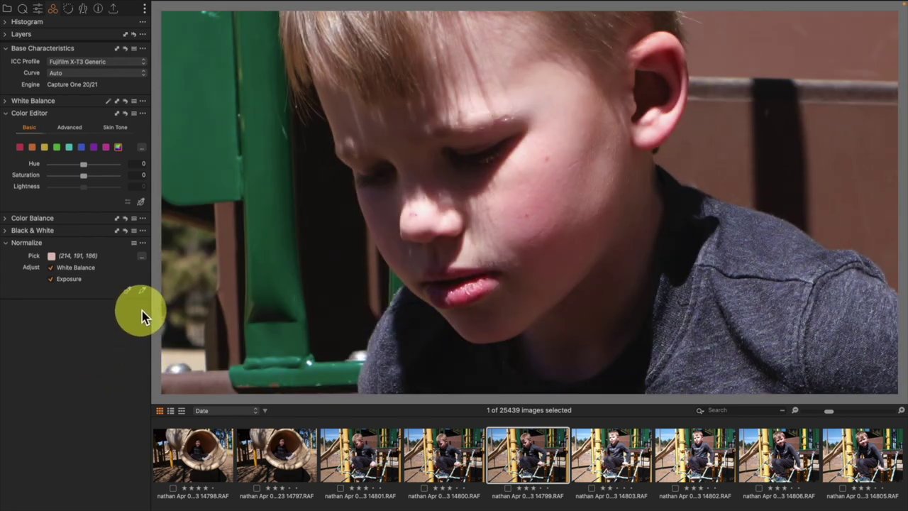
{"action": "left_click", "coordinate": [127, 293]}
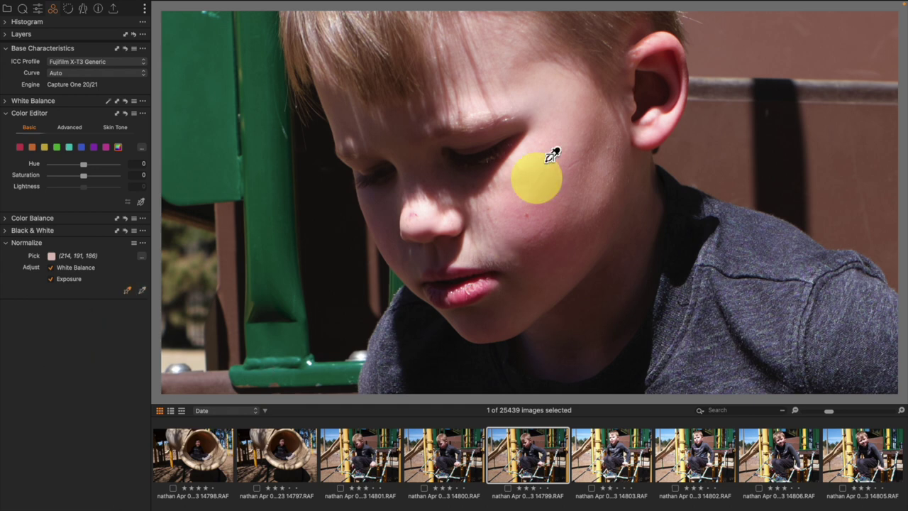
{"action": "left_click", "coordinate": [566, 98]}
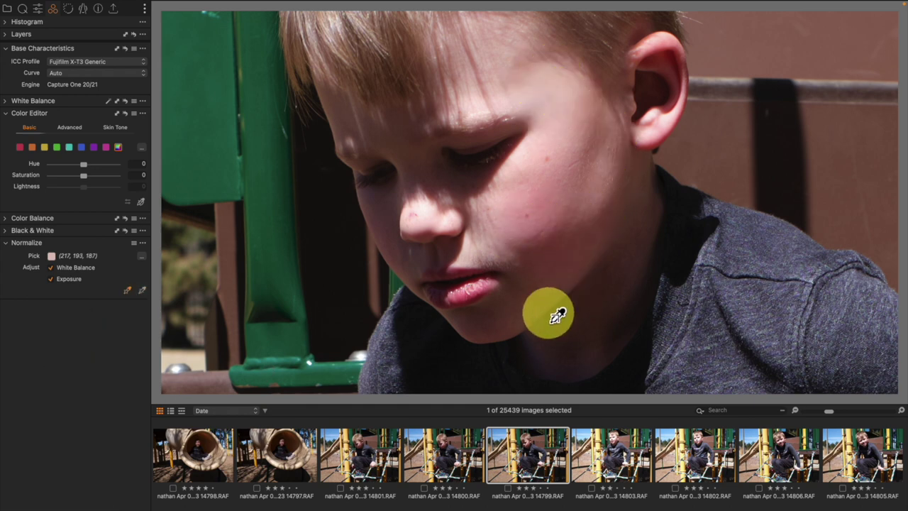
{"action": "scroll", "coordinate": [624, 447], "scroll_direction": "up", "scroll_amount": 2}
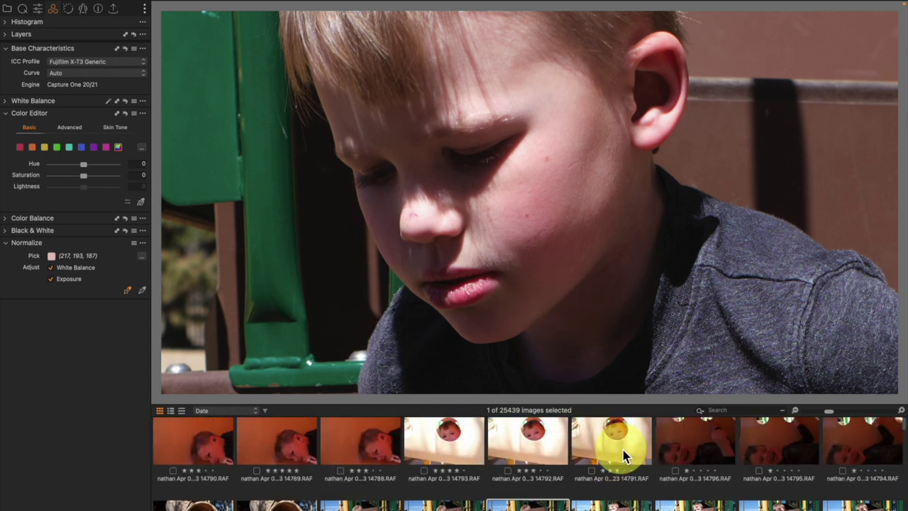
Open orange-cast portrait 14788.RAF and pan the view to the child's face
{"action": "left_click", "coordinate": [390, 454]}
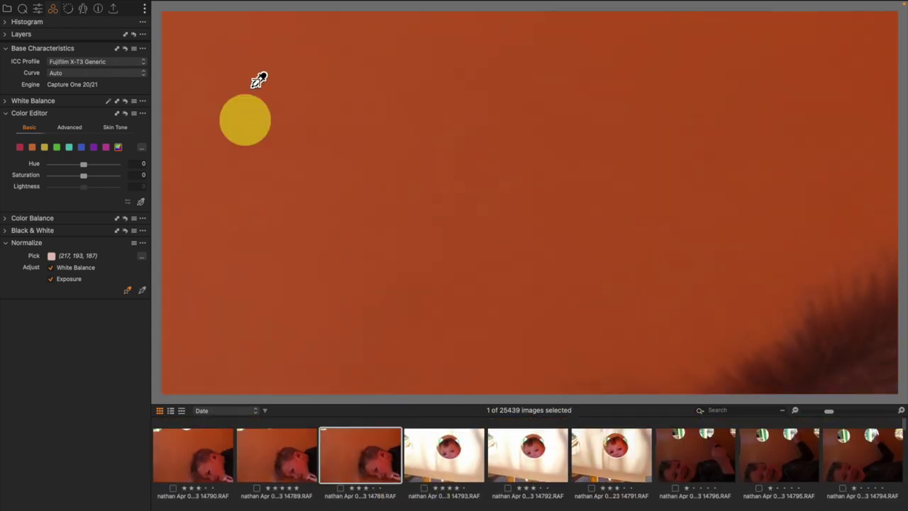
{"action": "mouse_move", "coordinate": [298, 7]}
{"action": "left_click", "coordinate": [418, 37]}
{"action": "left_click_drag", "start_coordinate": [653, 210], "coordinate": [248, 4]}
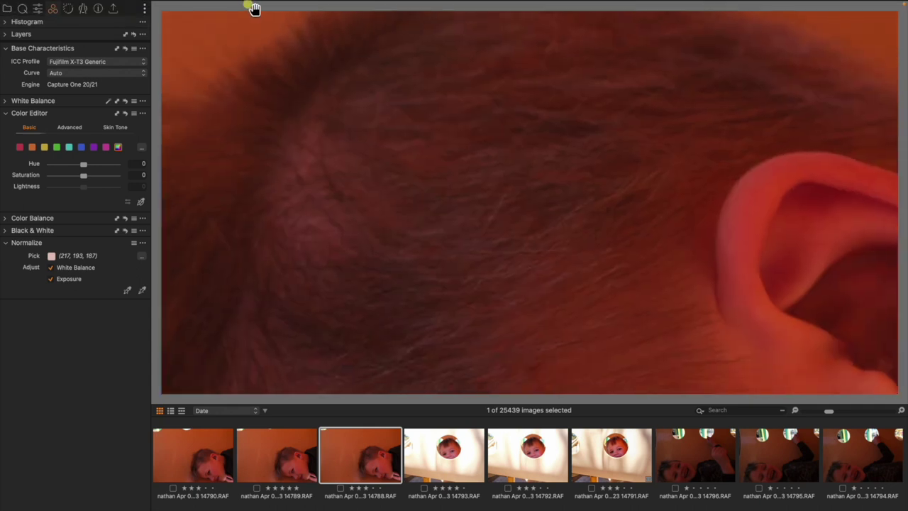
{"action": "scroll", "coordinate": [473, 154], "scroll_direction": "down", "scroll_amount": 3}
{"action": "left_click_drag", "start_coordinate": [508, 206], "coordinate": [469, 101]}
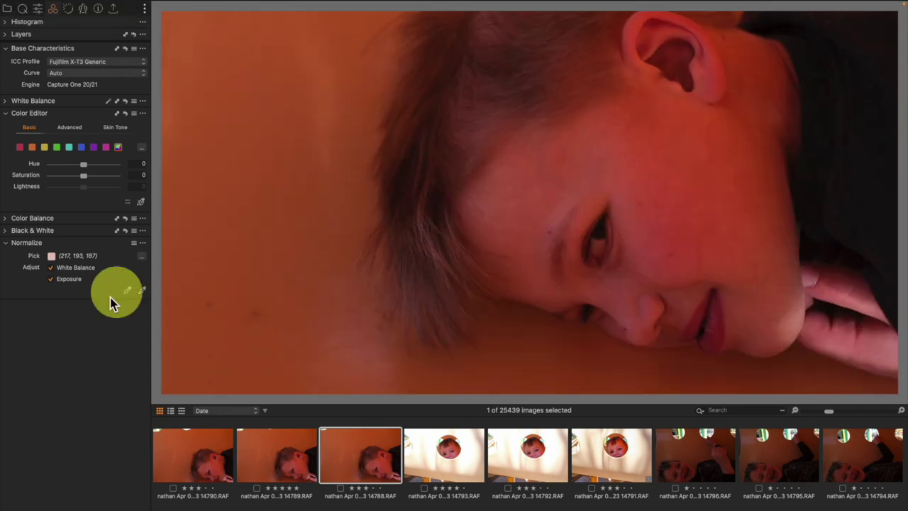
Apply the (217, 193, 187) skin tone at the forehead to remove 14788's orange cast
{"action": "left_click", "coordinate": [142, 290]}
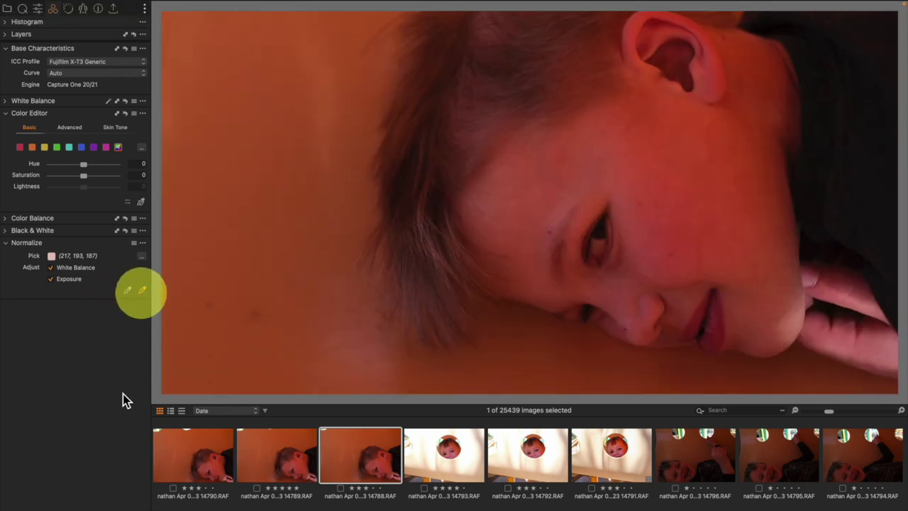
{"action": "left_click", "coordinate": [540, 208]}
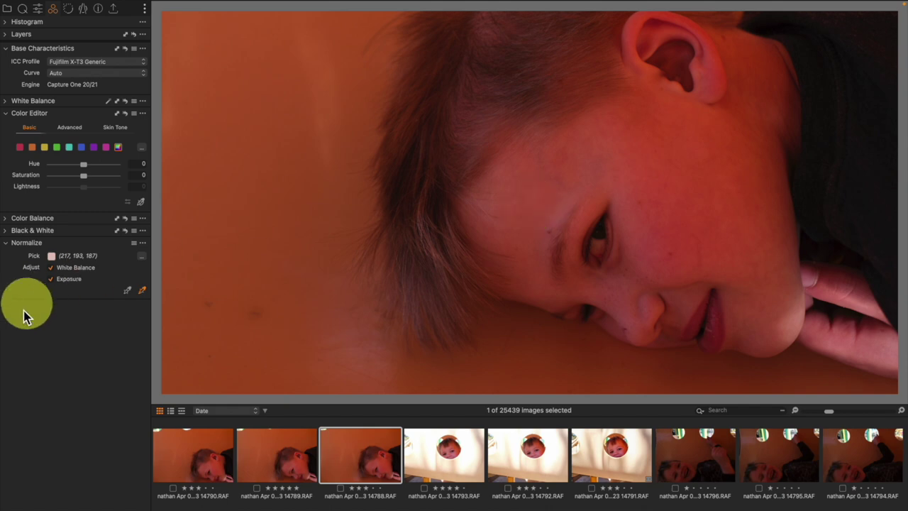
{"action": "left_click", "coordinate": [144, 296]}
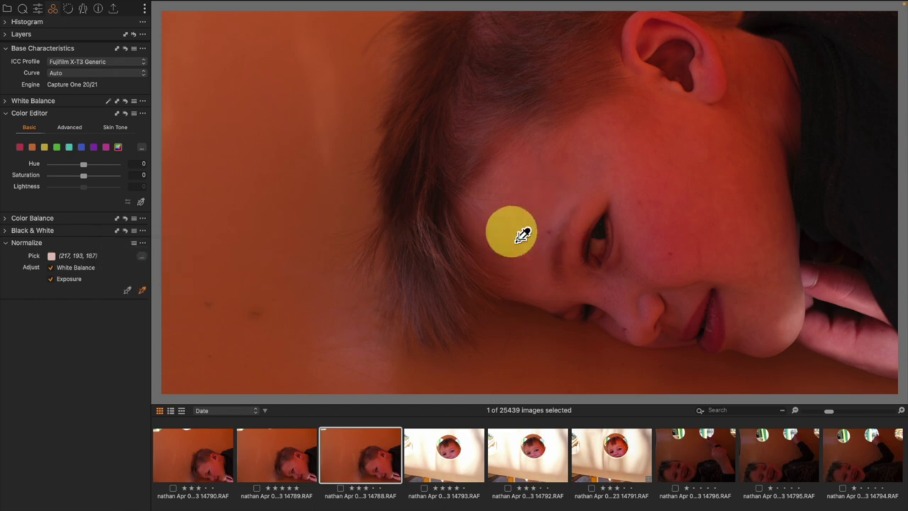
{"action": "left_click", "coordinate": [523, 235]}
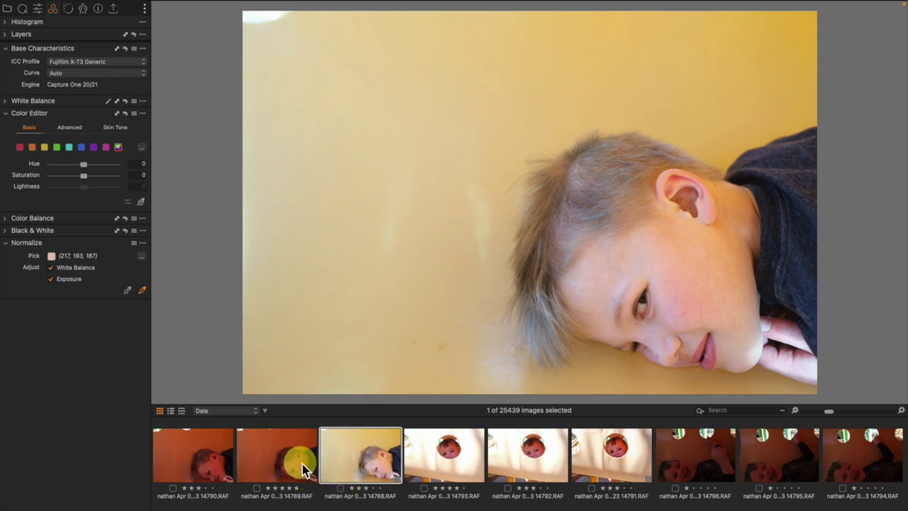
{"action": "left_click", "coordinate": [304, 475]}
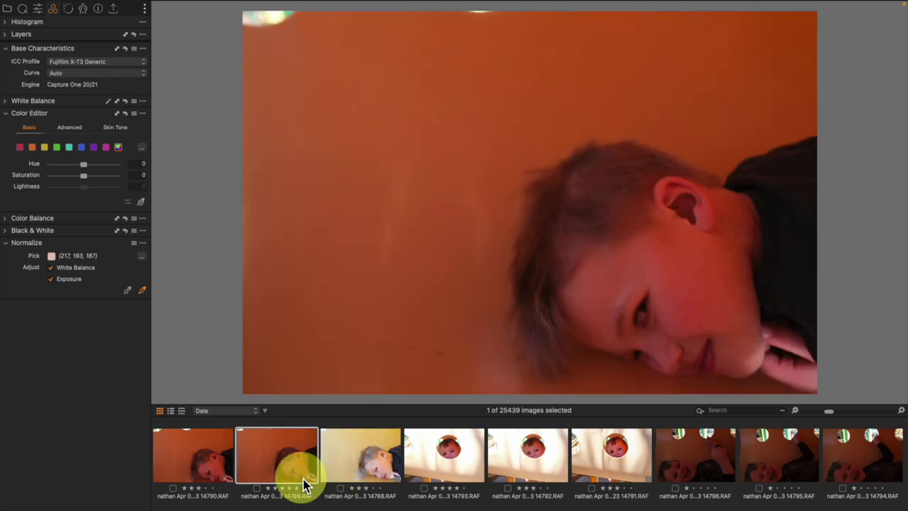